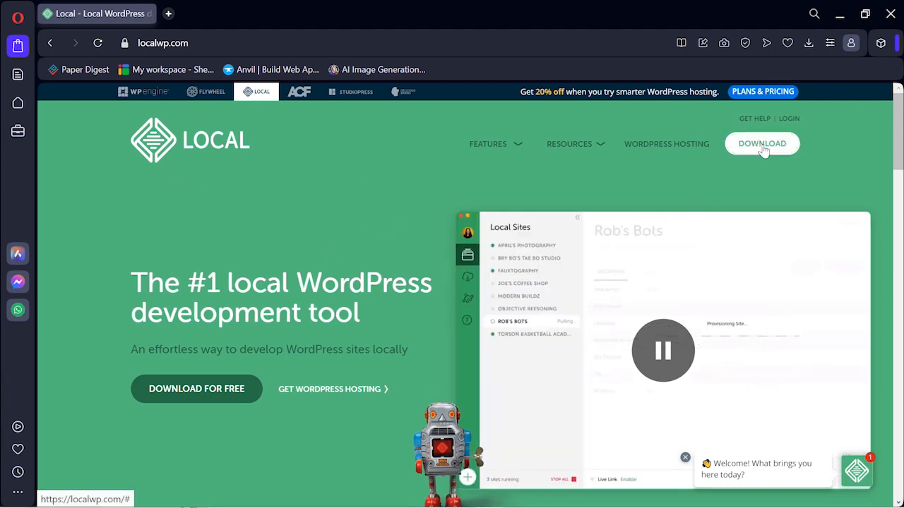
Open the Download Local form from DOWNLOAD in the localwp.com navigation.
click(763, 145)
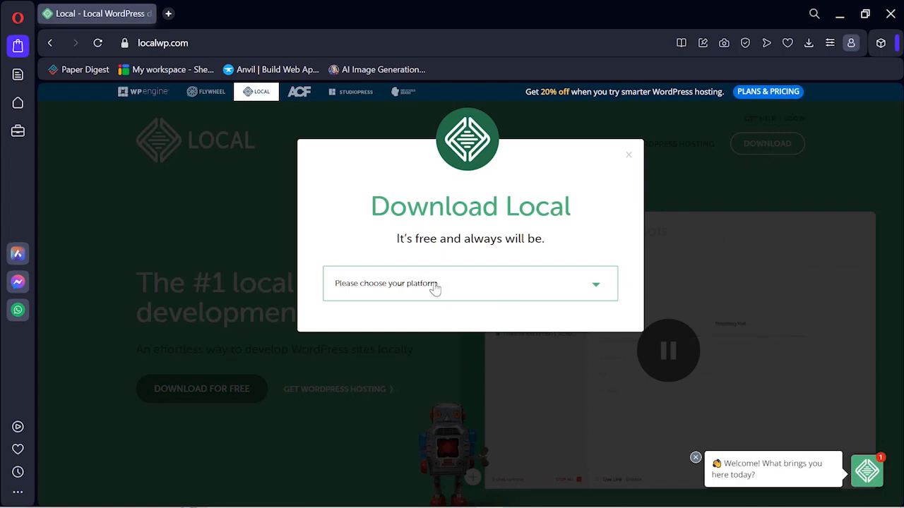
Choose Windows as the download platform, then close the Download Local form.
click(557, 294)
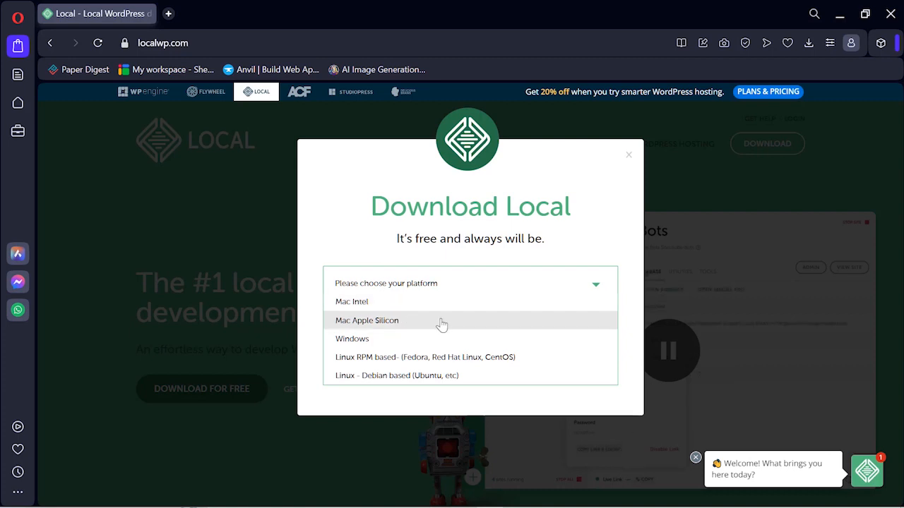
click(370, 342)
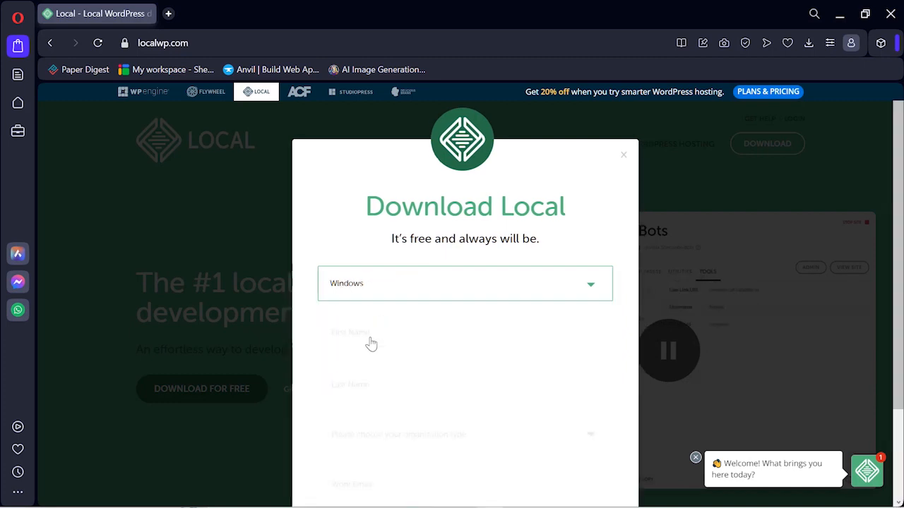
scroll(444, 310, down, 1)
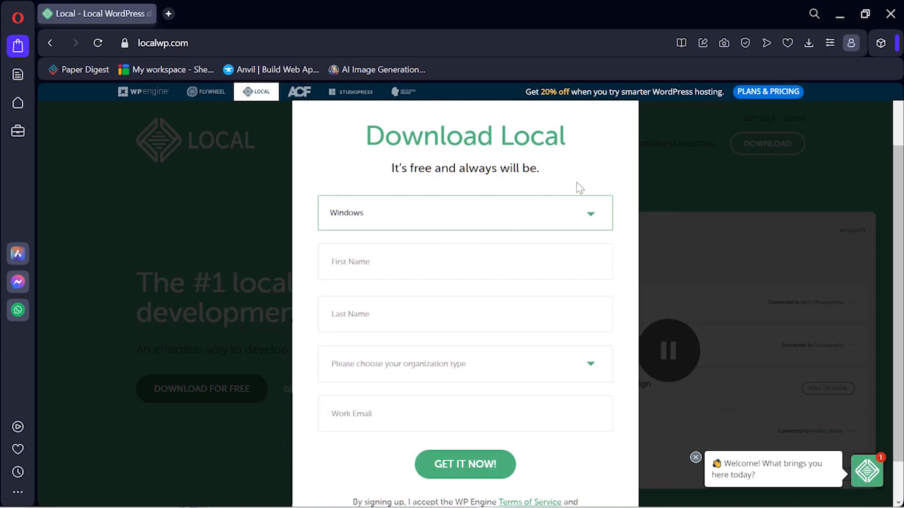
scroll(553, 268, up, 1)
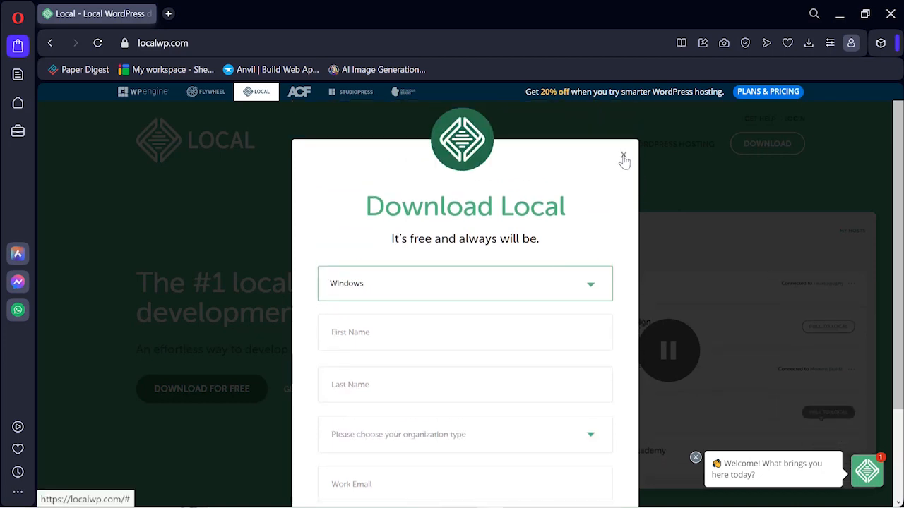
scroll(569, 283, down, 2)
scroll(575, 251, up, 1)
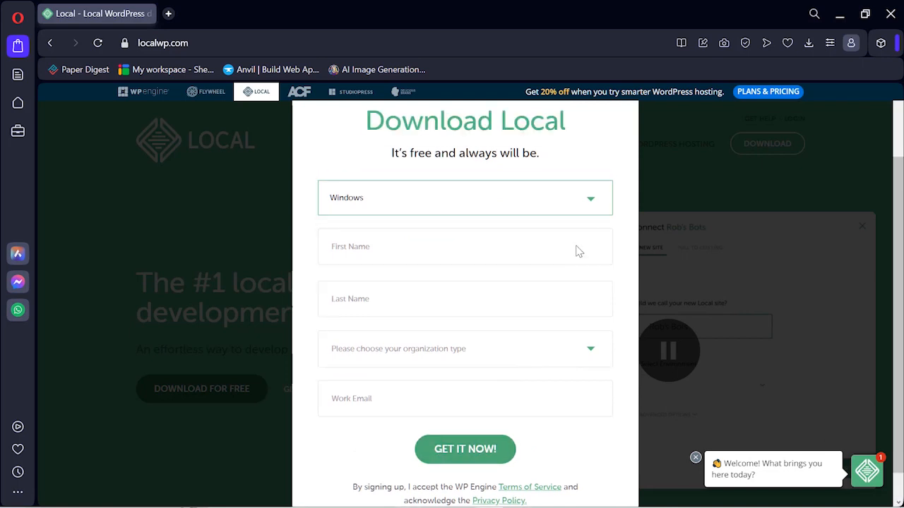
scroll(576, 251, up, 1)
click(623, 156)
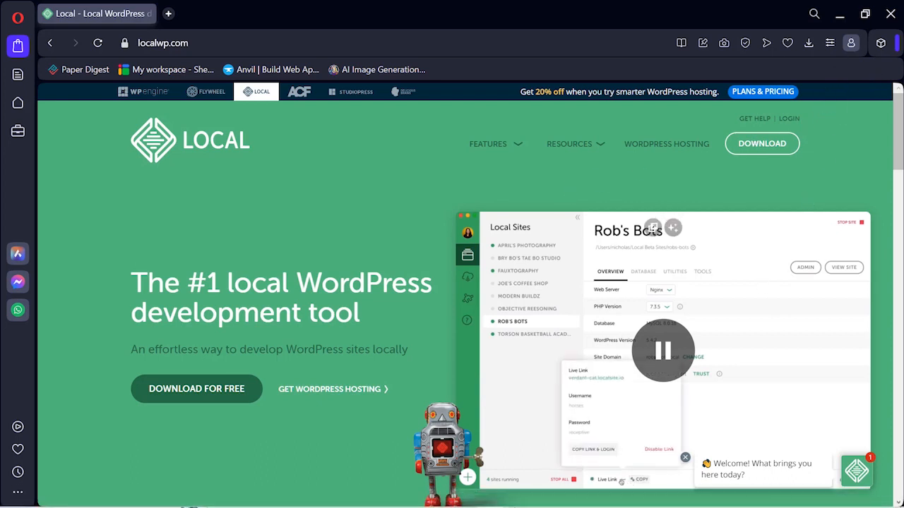
Bring Local to the front, minimise the Opera browser, and nudge the Local window right.
mouse_move(518, 499)
click(533, 444)
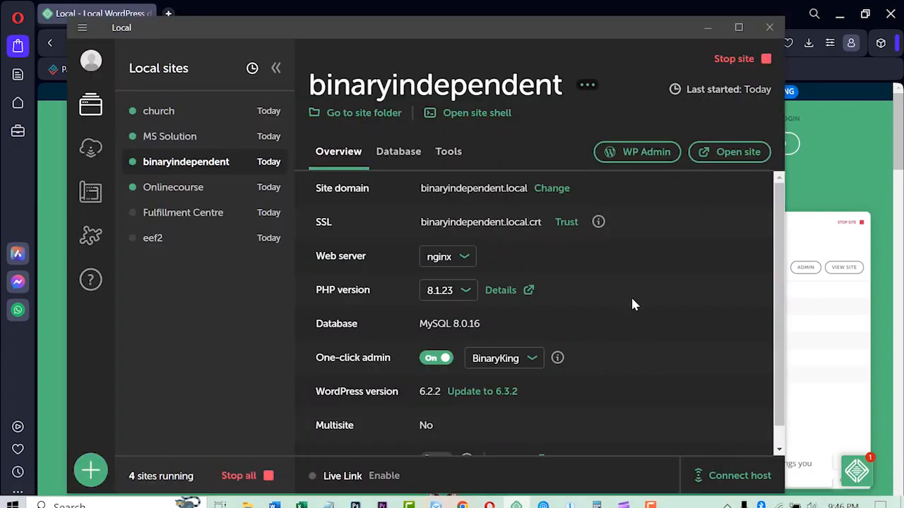
click(840, 15)
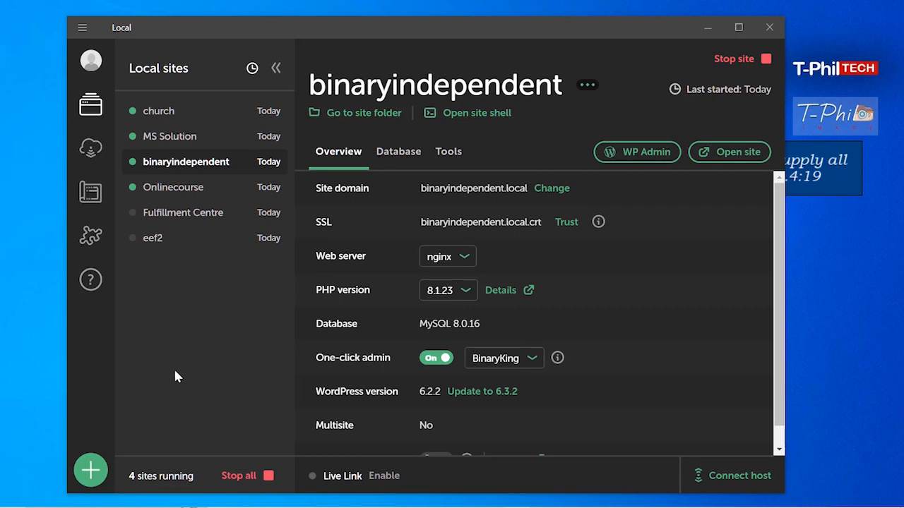
drag(459, 28, 440, 27)
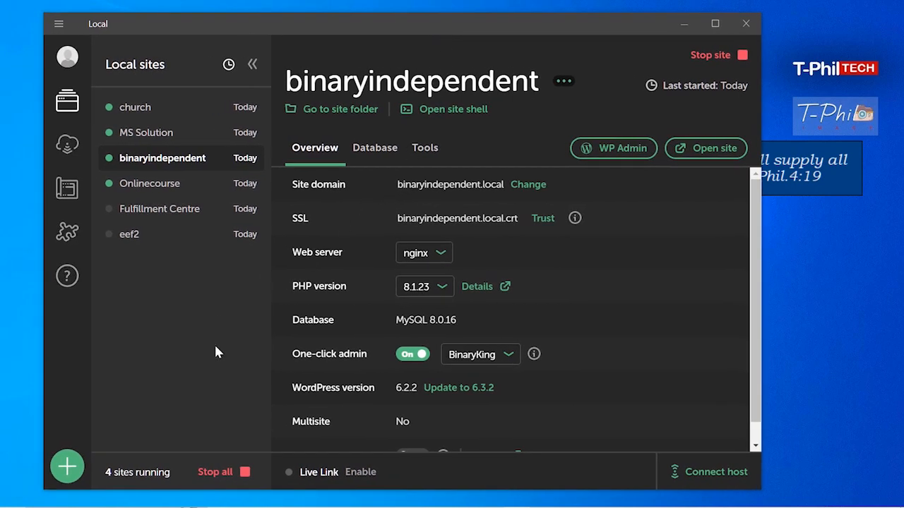
Add a brand-new Local site named 'tutorial' and continue to the environment step.
click(67, 467)
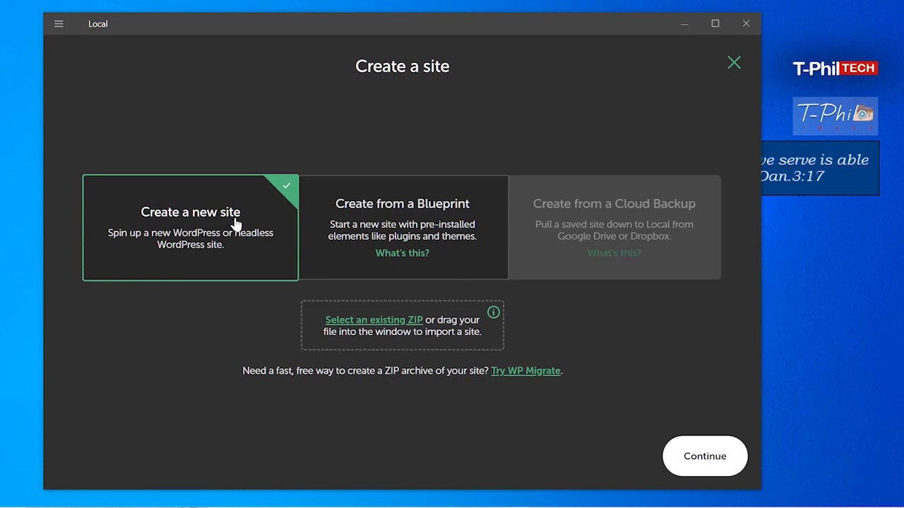
click(699, 460)
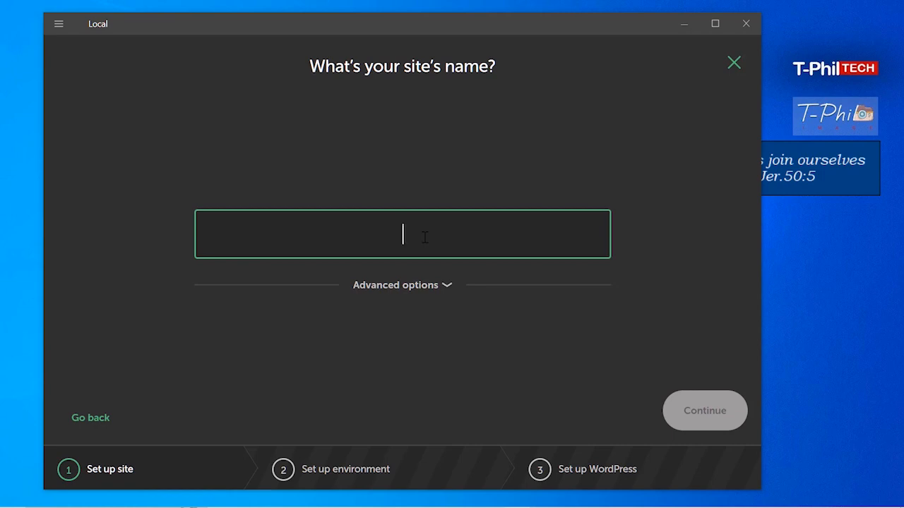
text(tu)
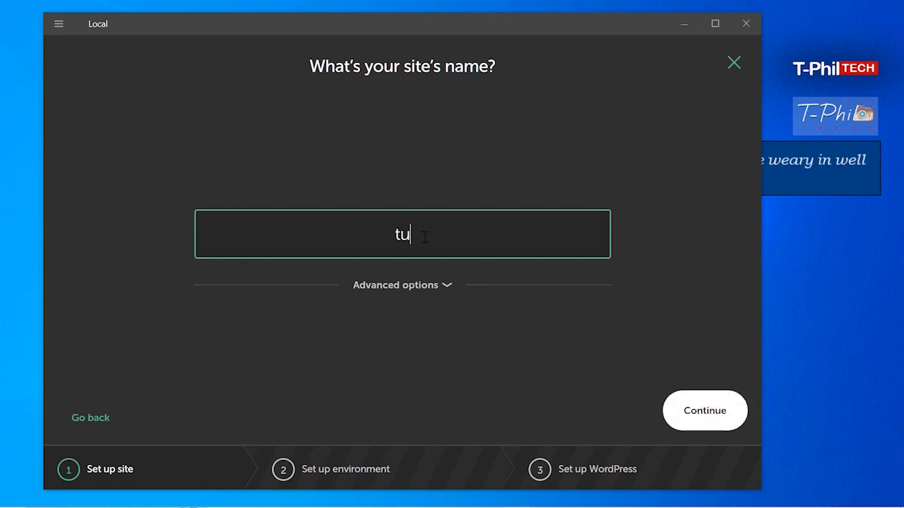
text(torial)
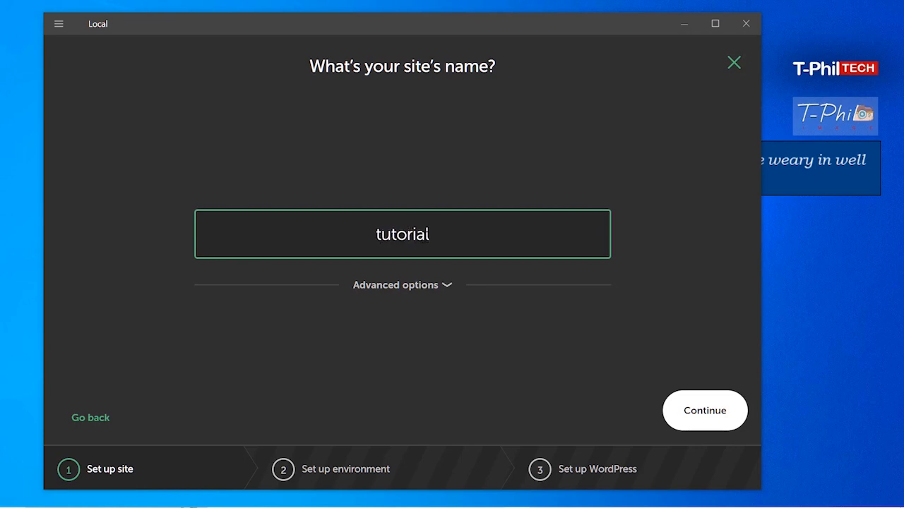
click(708, 414)
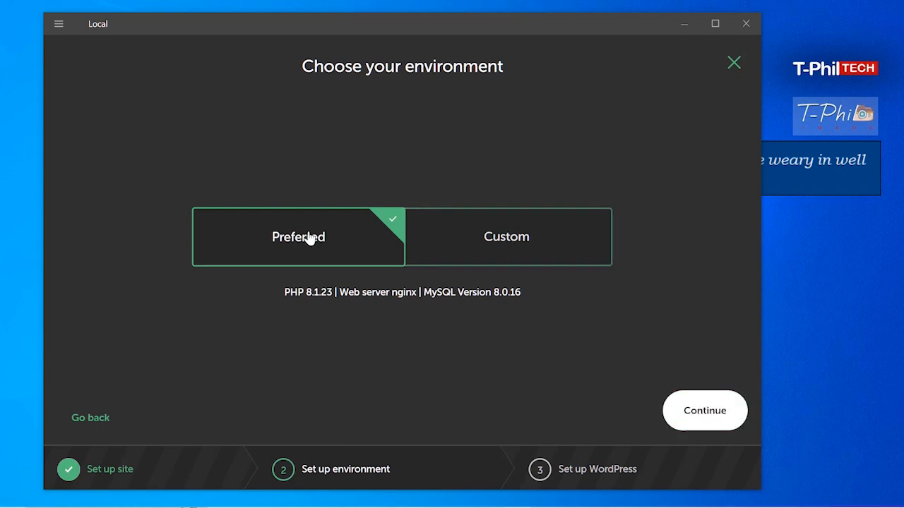
Look at the Custom options, then keep the Preferred environment and continue to WordPress setup.
click(525, 244)
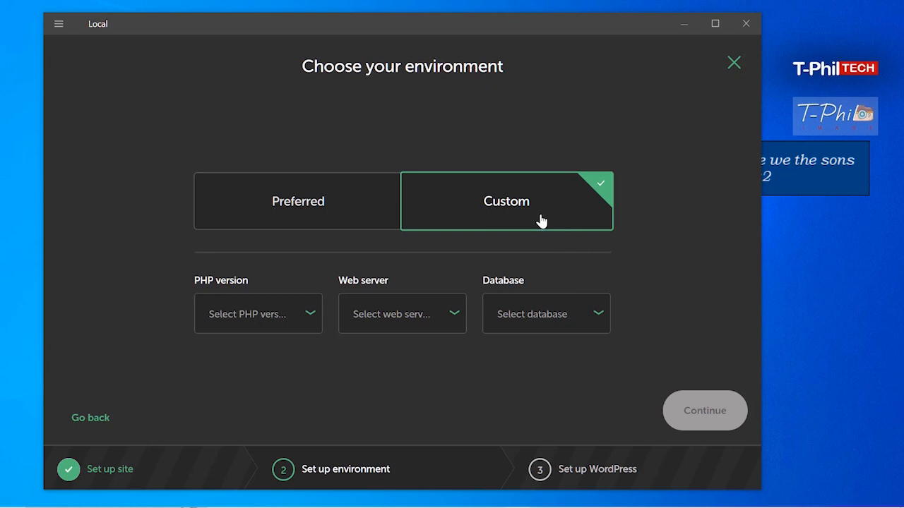
click(295, 200)
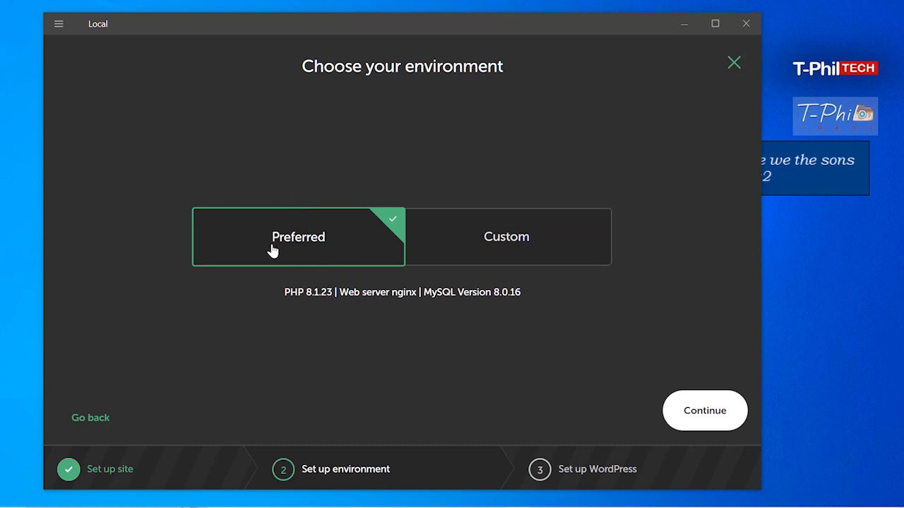
click(713, 415)
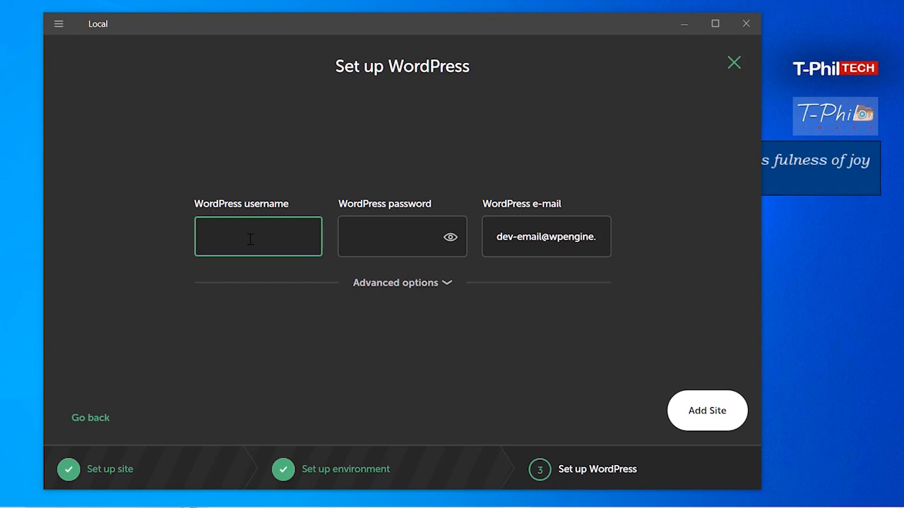
Enter the WordPress admin username, paste the admin password, and add the site.
text(Admin)
drag(255, 238, 203, 237)
click(398, 236)
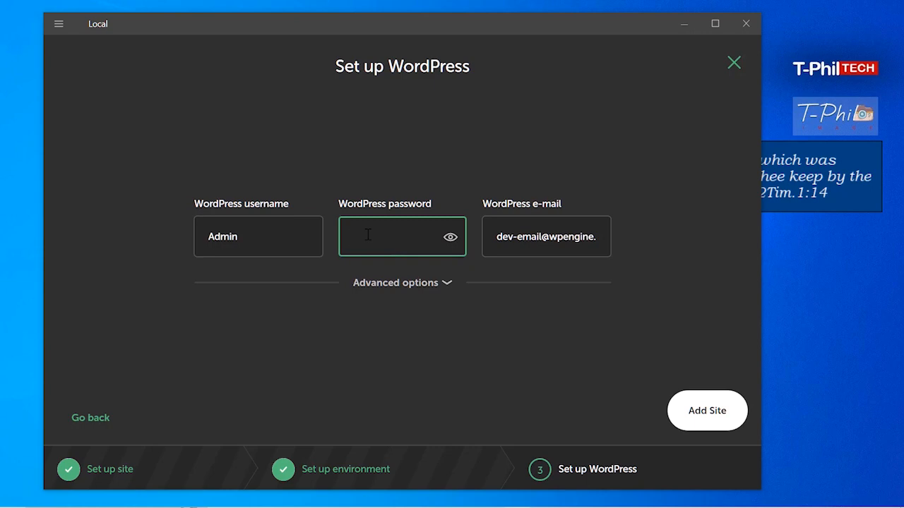
key(ctrl+v)
click(705, 416)
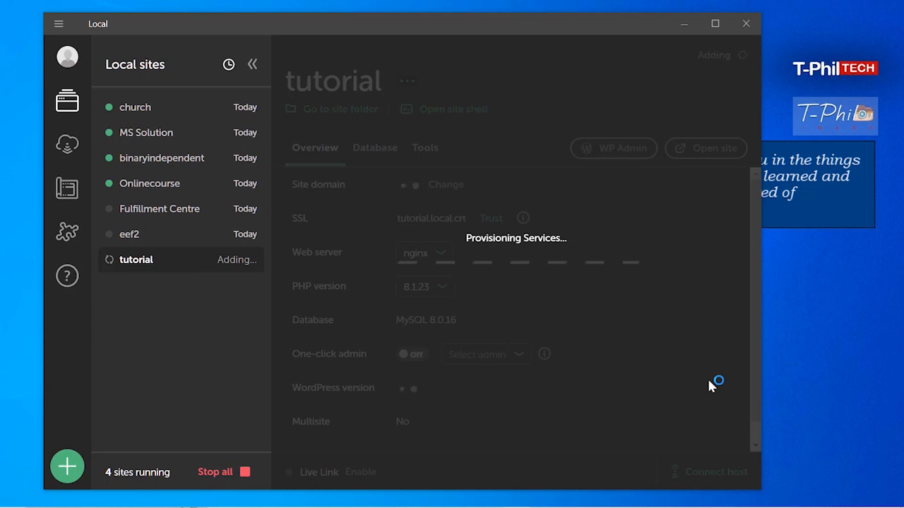
Collapse and re-expand the Local sites sidebar while WordPress 6.3.2 installs.
click(252, 64)
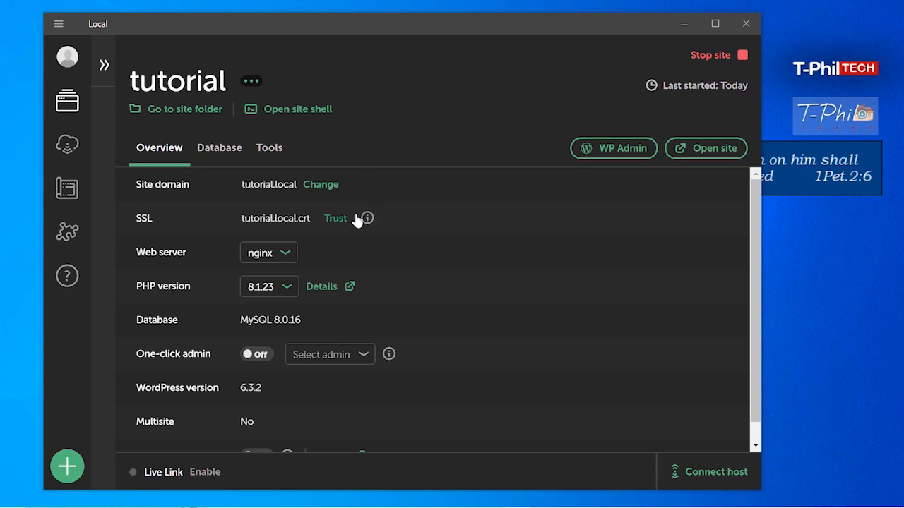
click(104, 65)
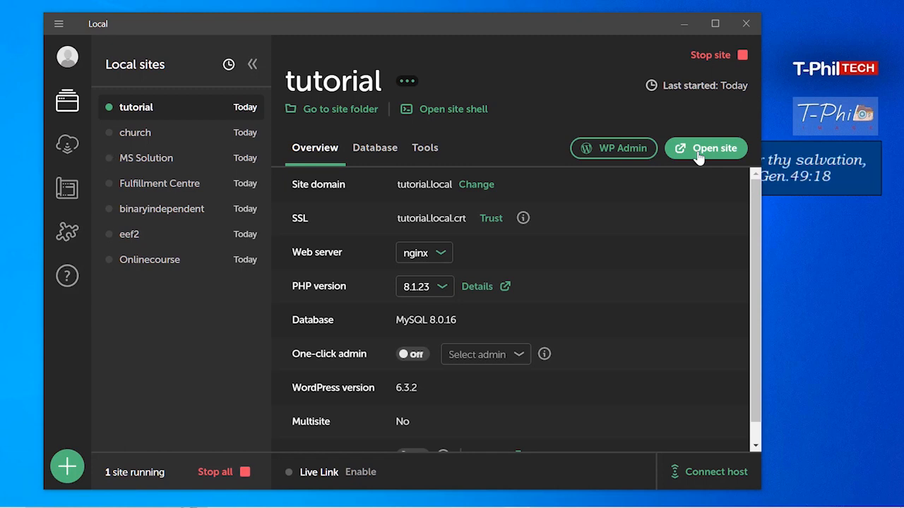
Open tutorial.local in the browser, scroll the Hello world! front page, then return to Local.
click(697, 154)
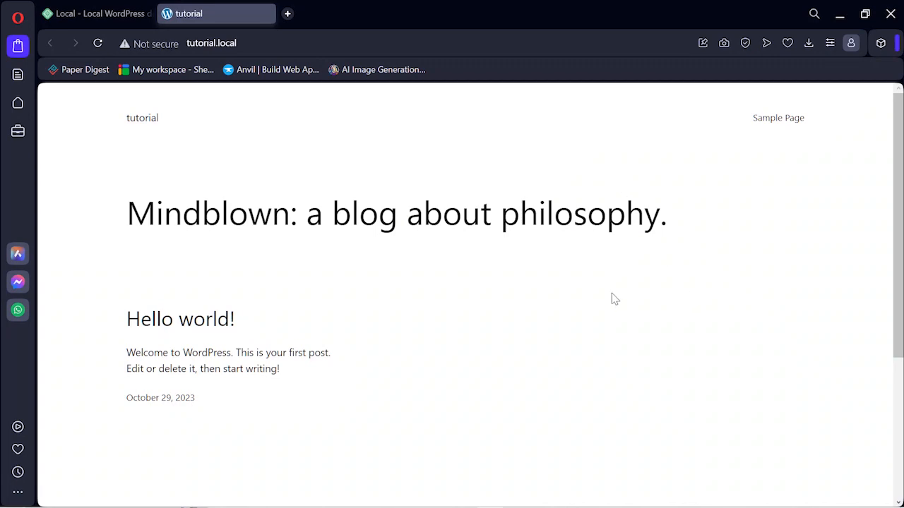
scroll(487, 238, down, 3)
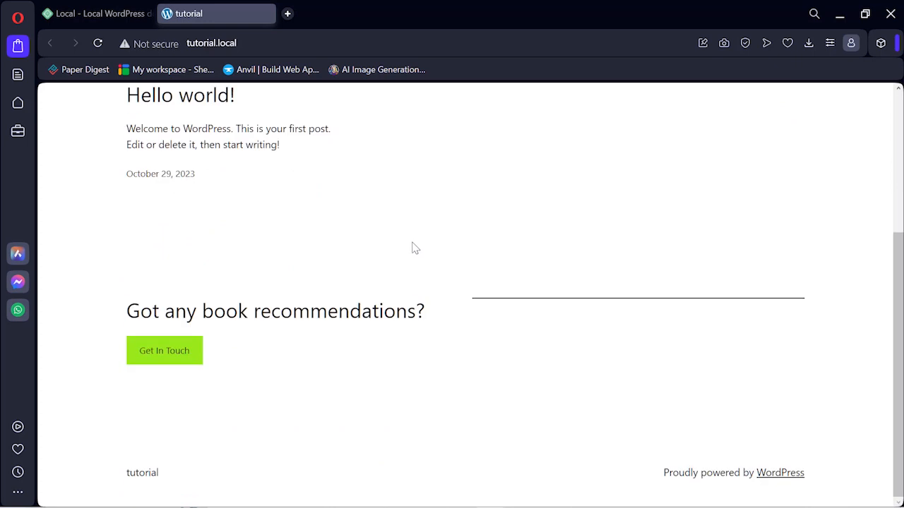
scroll(403, 313, up, 4)
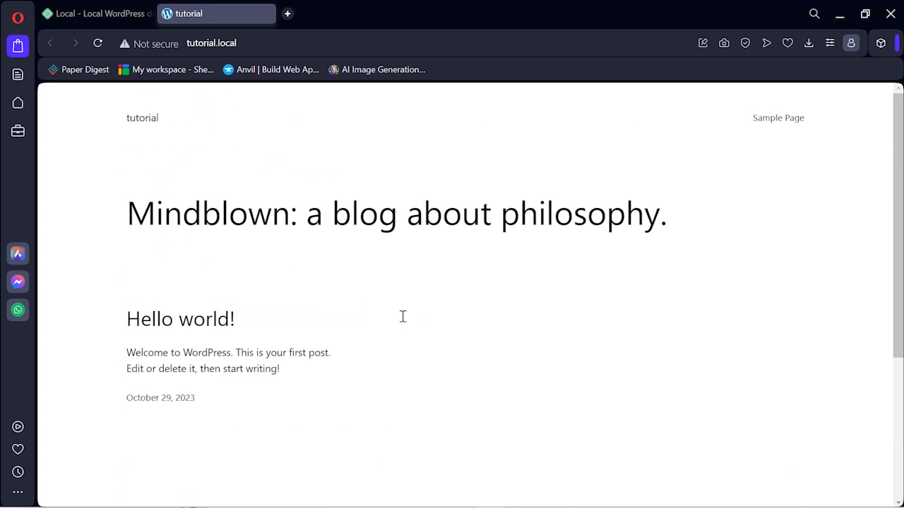
mouse_move(446, 506)
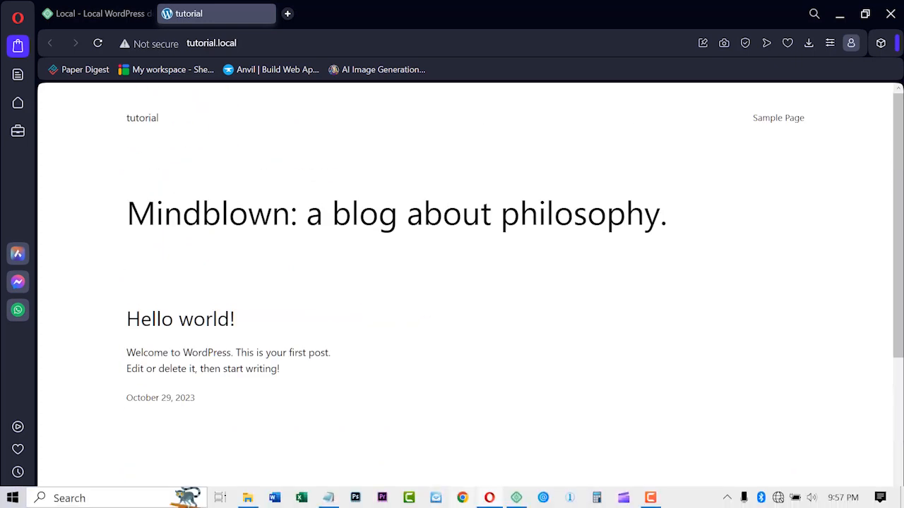
click(516, 498)
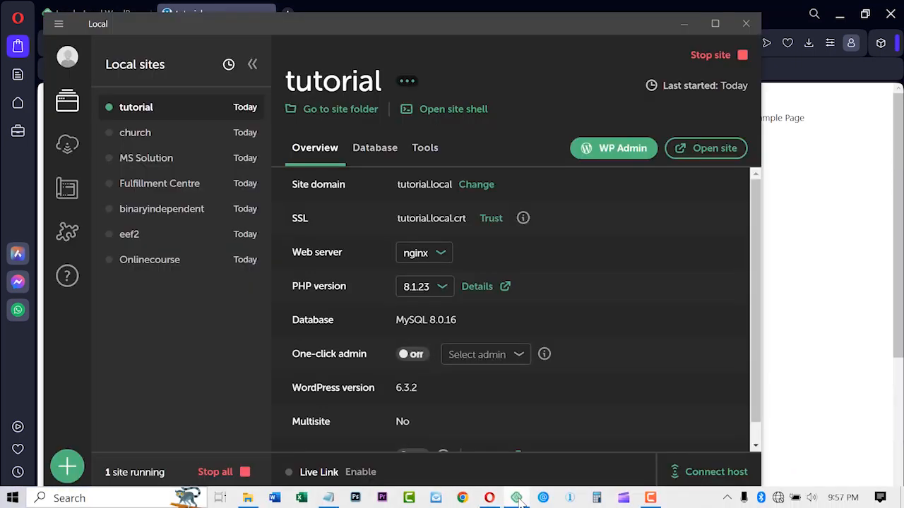
Log into the tutorial WP Admin with the saved admin username, the account password, and Remember Me.
click(615, 156)
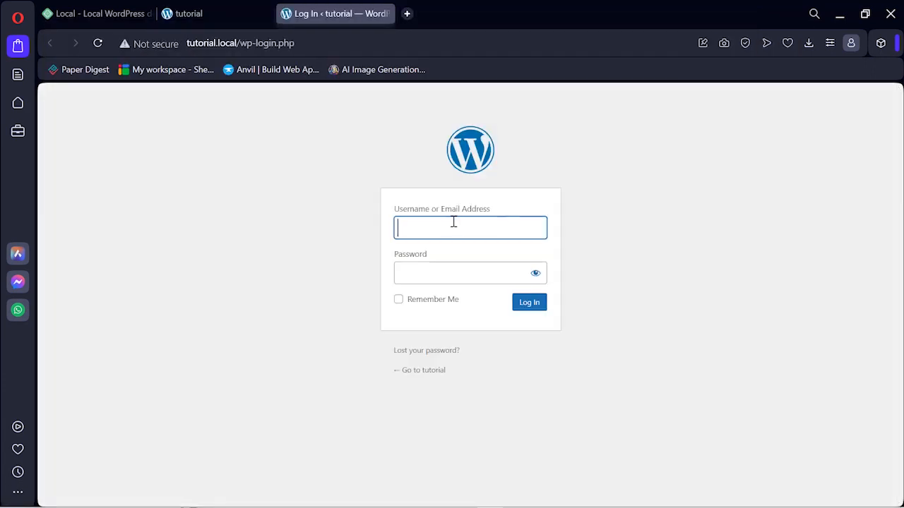
click(452, 220)
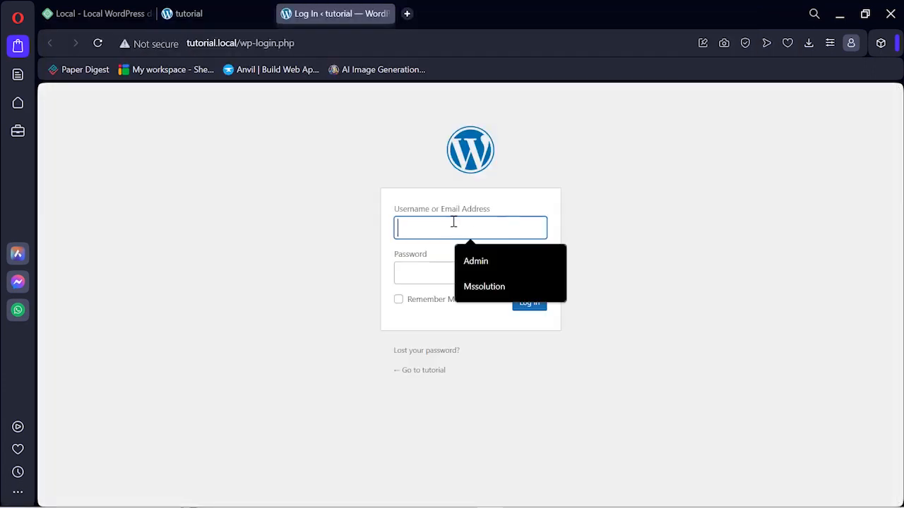
click(476, 262)
click(443, 270)
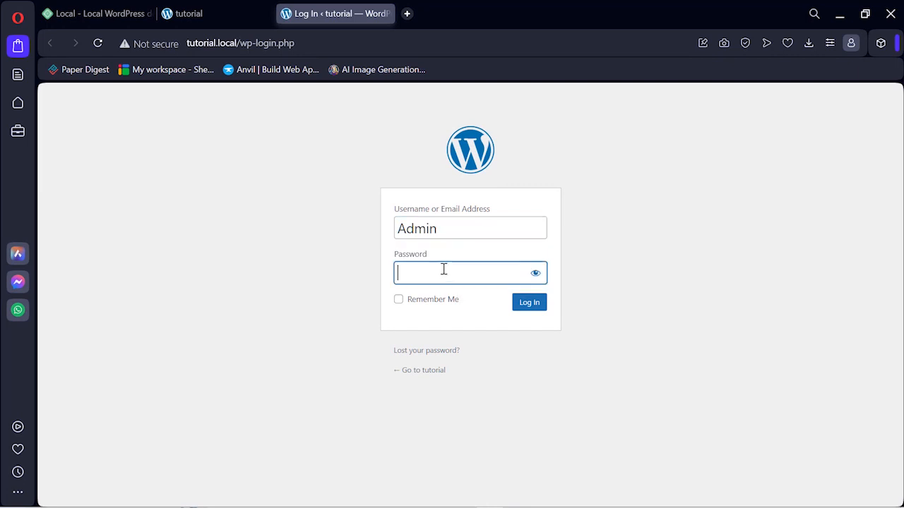
text(admin)
click(399, 299)
click(529, 303)
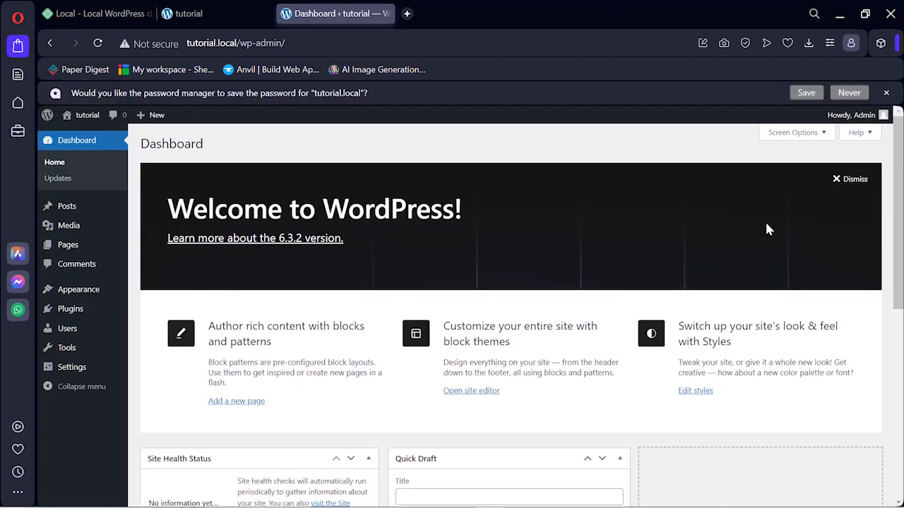
scroll(788, 280, down, 5)
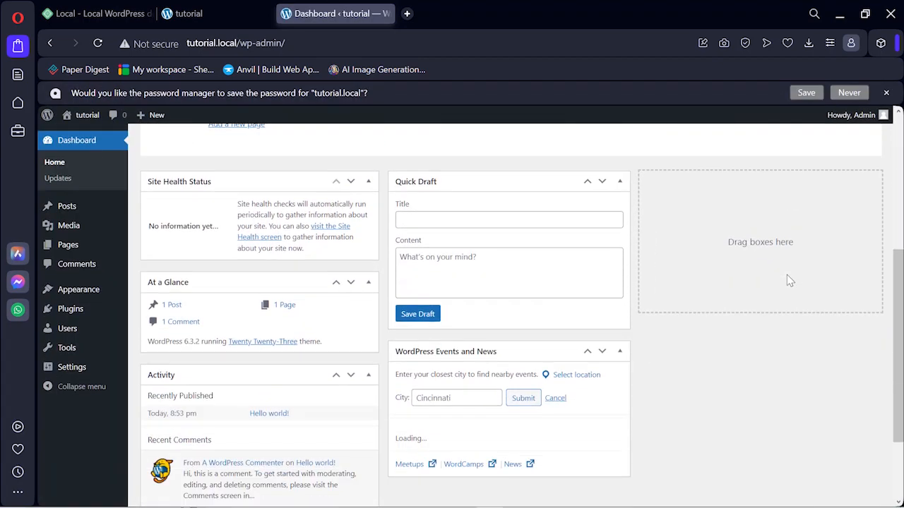
scroll(760, 295, up, 5)
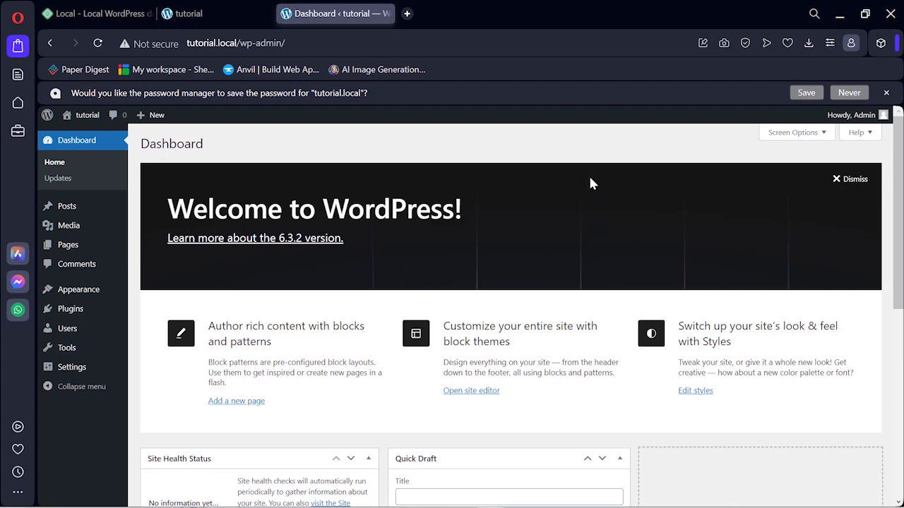
Back in Local, turn One-click admin on for the tutorial site.
mouse_move(471, 505)
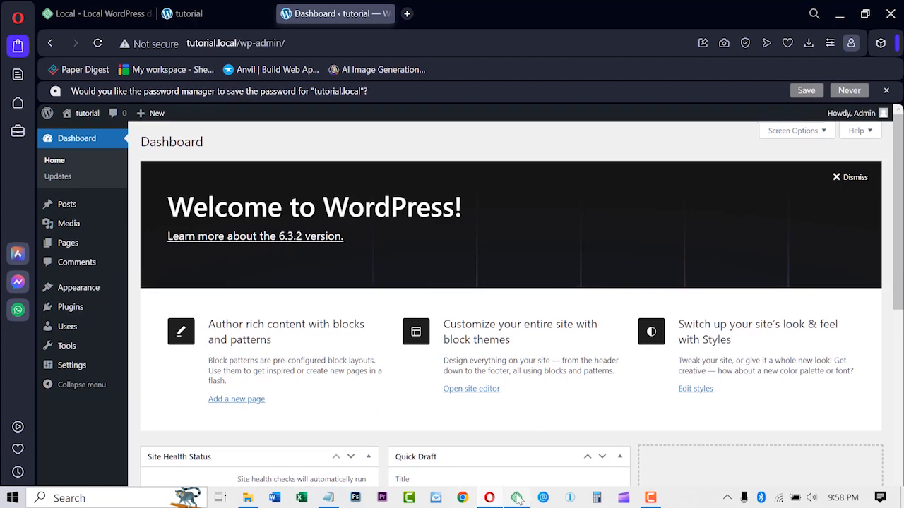
click(517, 498)
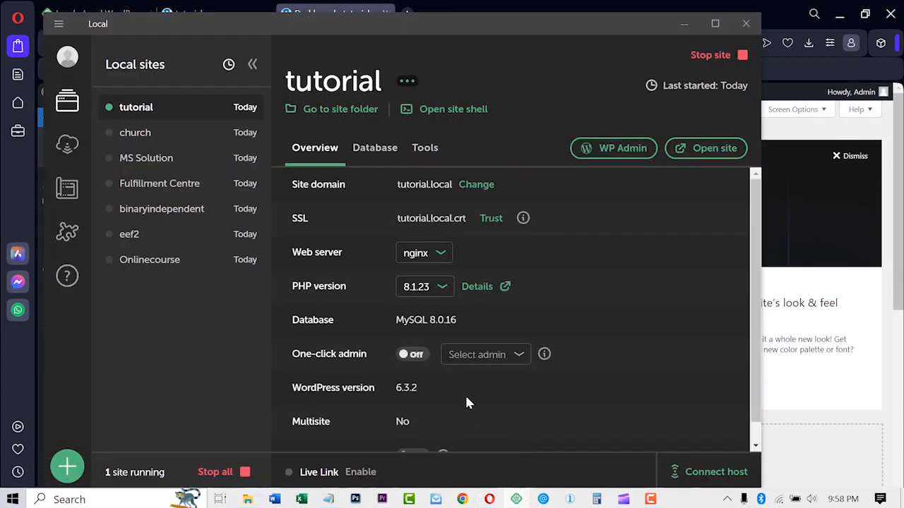
click(417, 356)
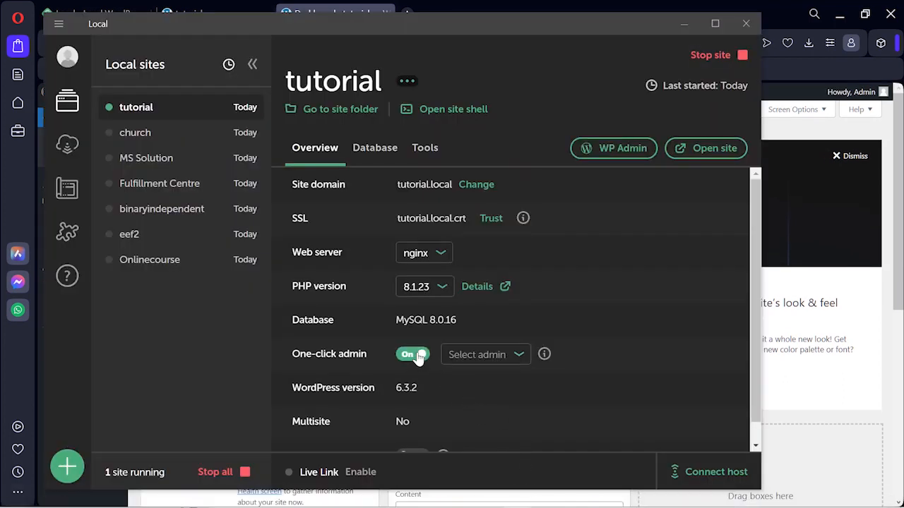